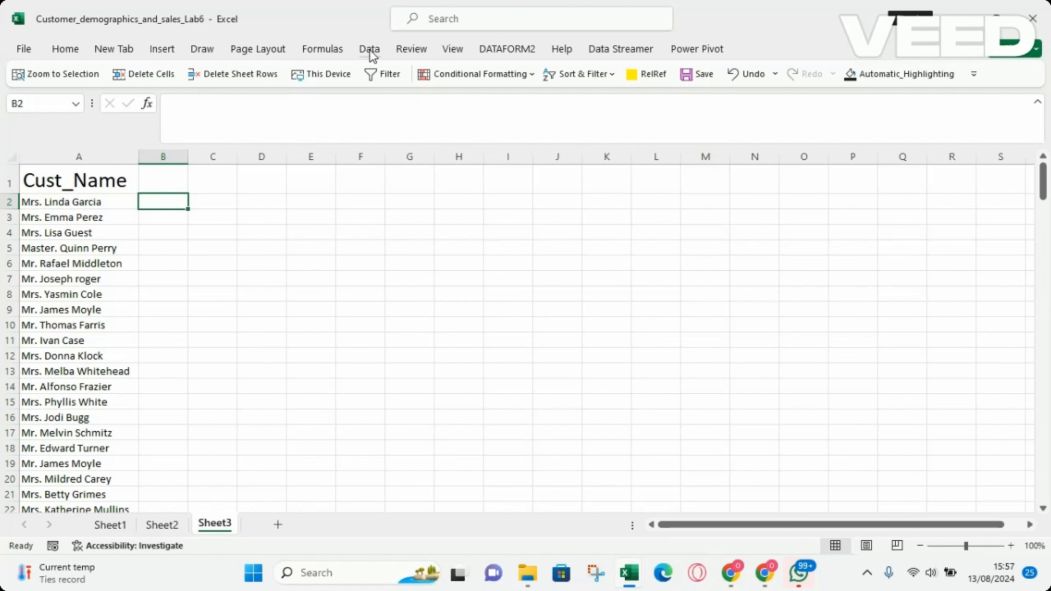
# Start Text to Columns on column A of Sheet3 and proceed with the Delimited data type
pyautogui.click(370, 50)
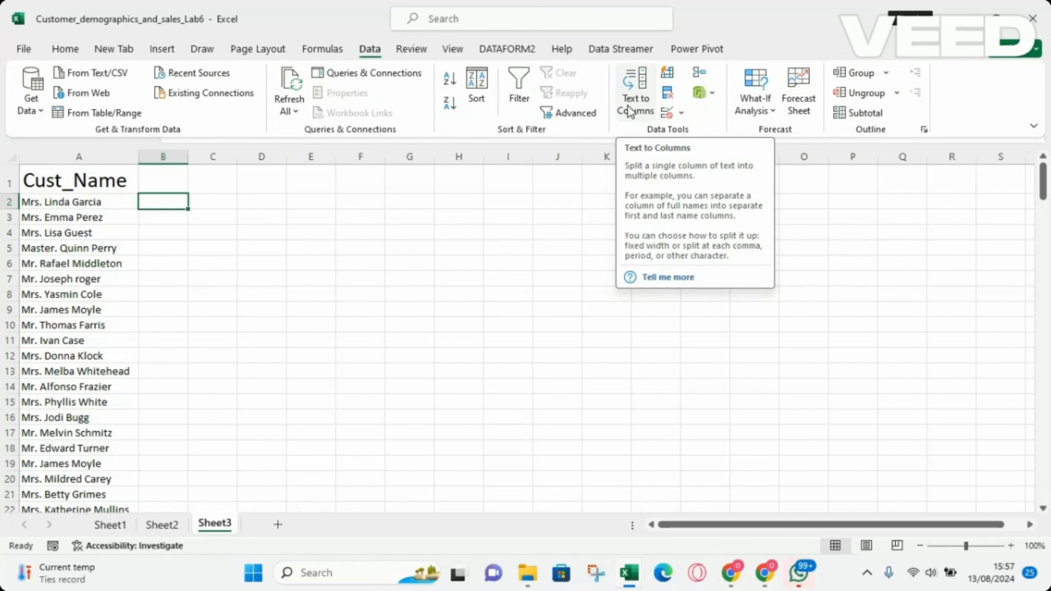
pyautogui.click(71, 152)
pyautogui.click(68, 151)
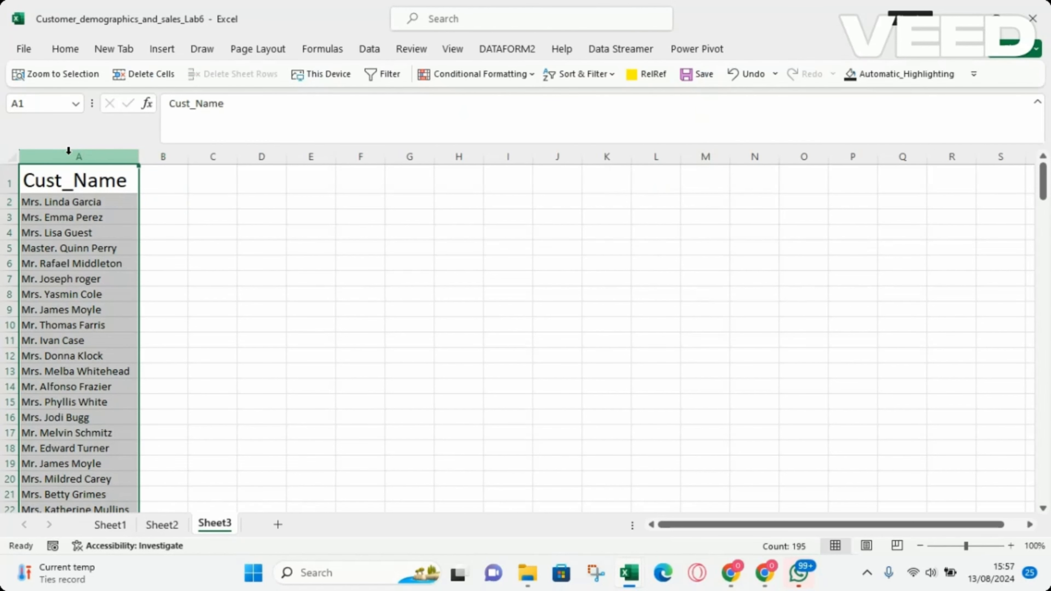
pyautogui.click(368, 49)
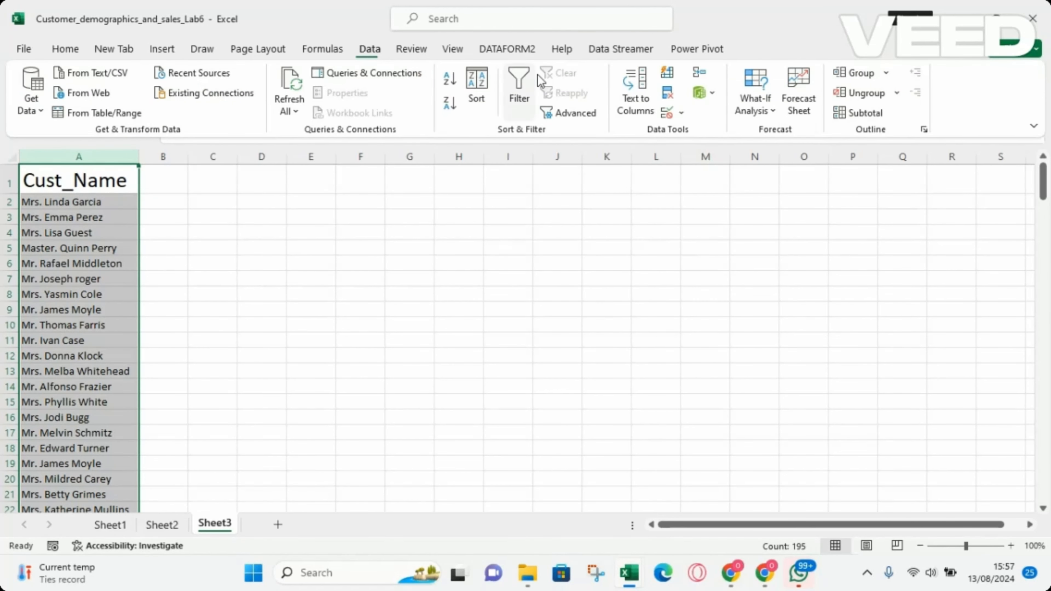
pyautogui.click(650, 96)
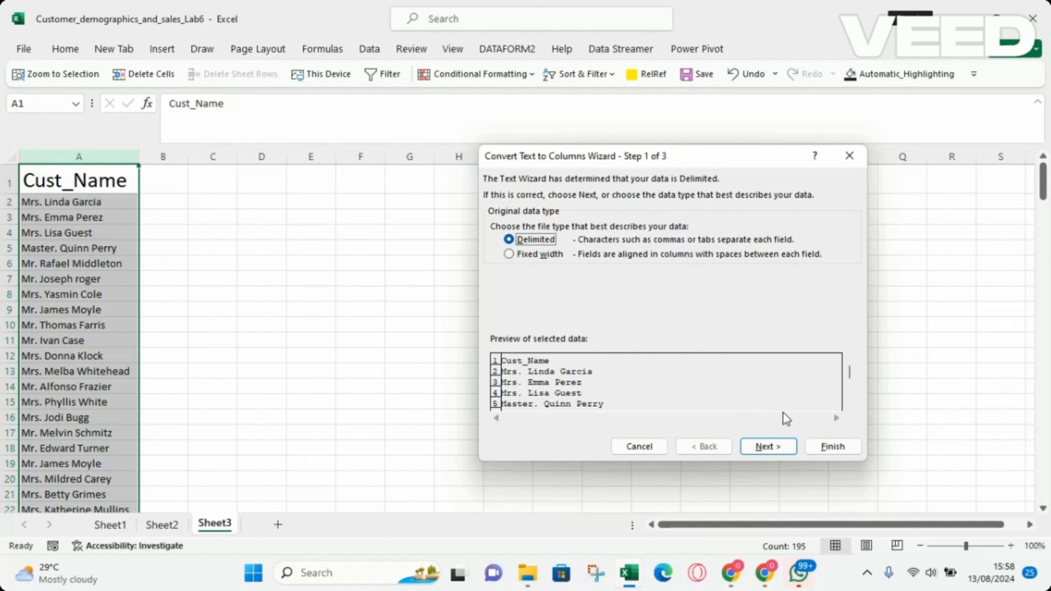
pyautogui.click(765, 450)
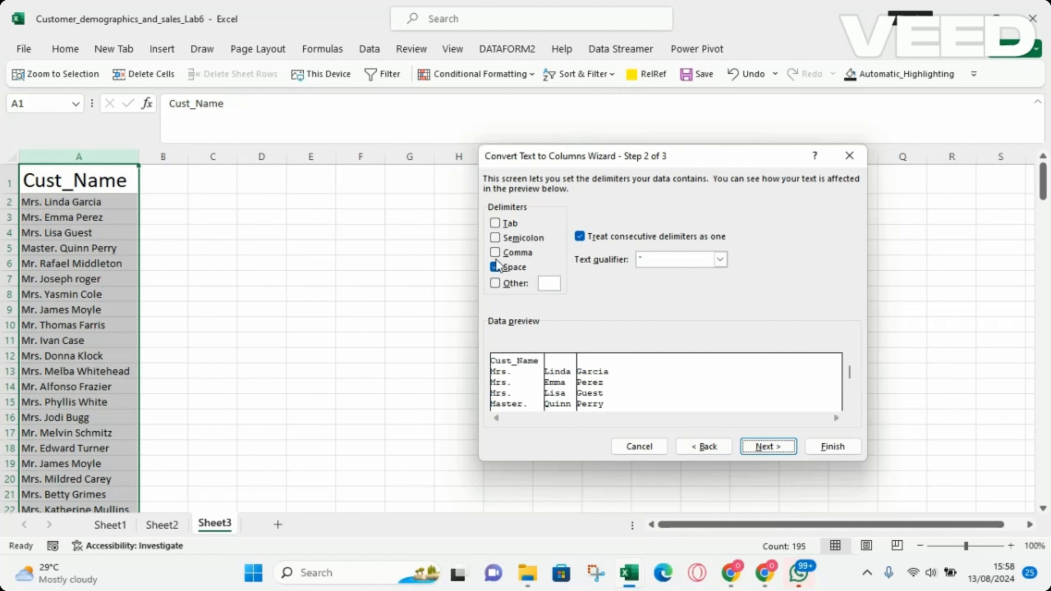
# Leave Space as the only delimiter, turn off treating consecutive delimiters as one, and proceed to the column data formats
pyautogui.click(496, 224)
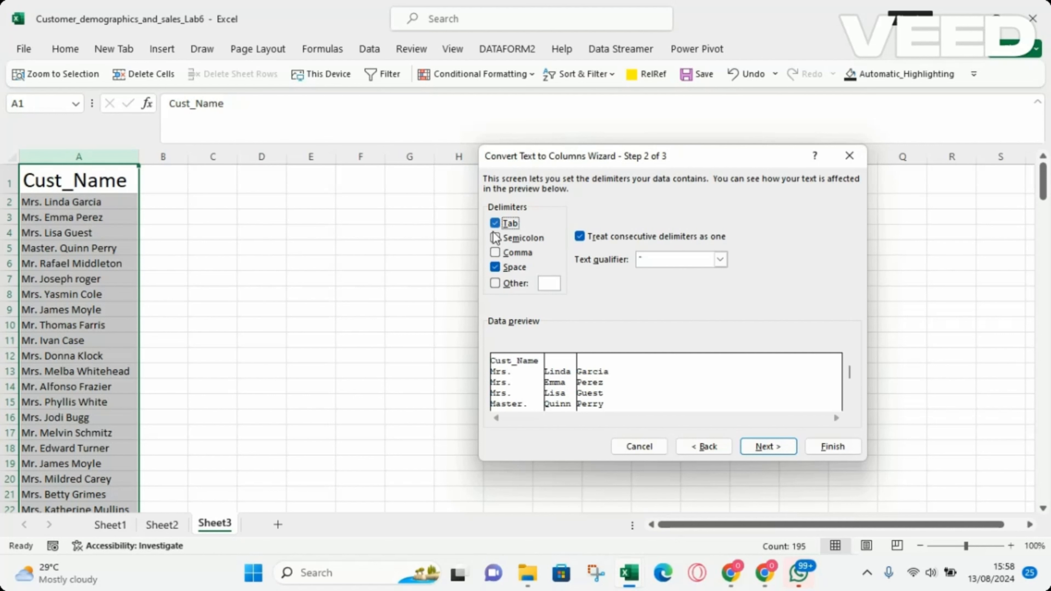
pyautogui.click(495, 268)
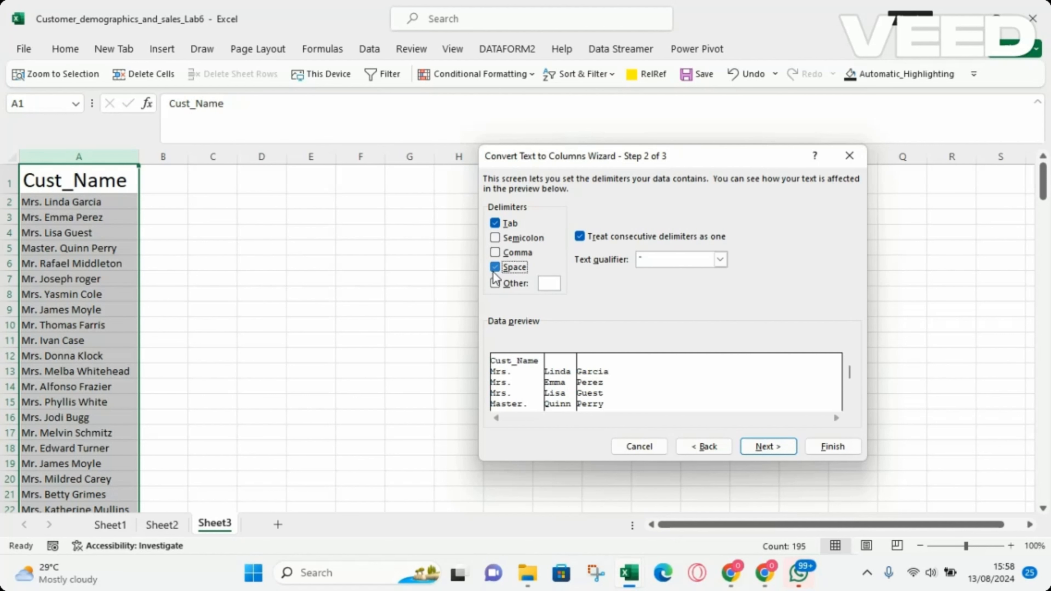
pyautogui.click(495, 239)
pyautogui.click(495, 224)
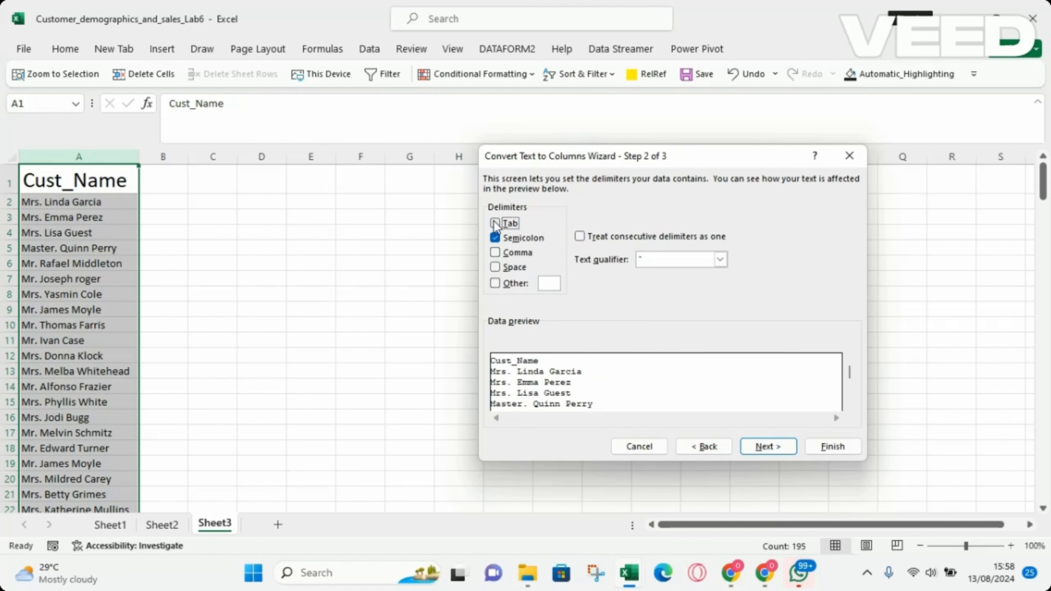
pyautogui.click(507, 238)
pyautogui.click(495, 272)
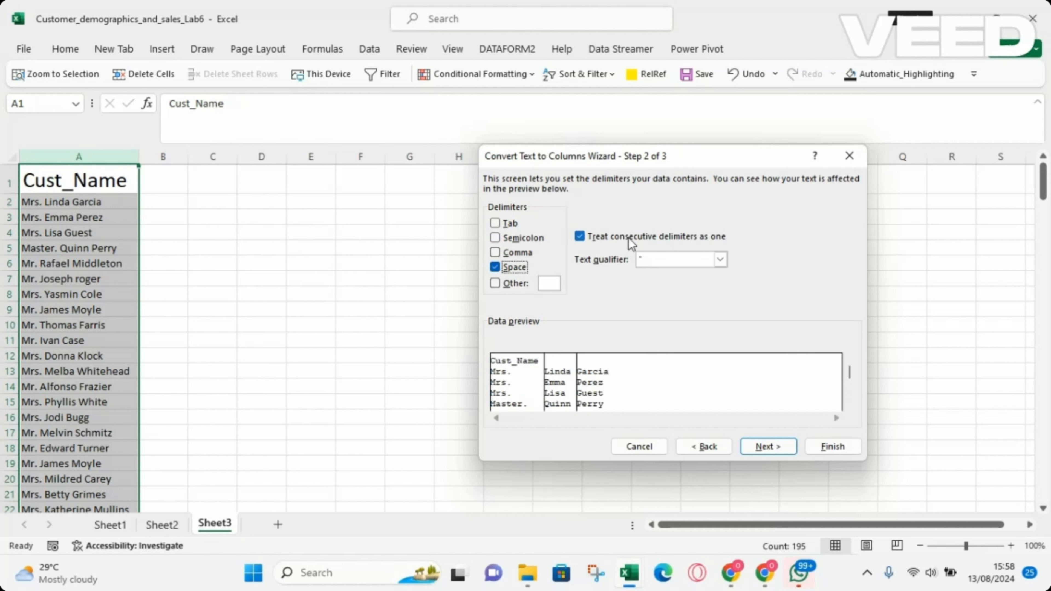
pyautogui.click(581, 242)
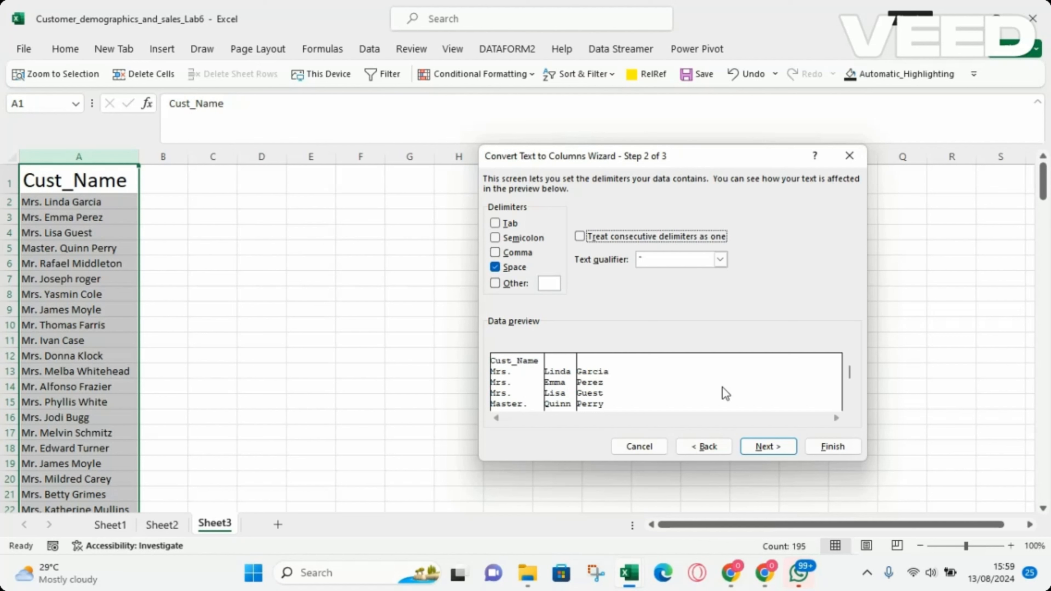
pyautogui.click(764, 447)
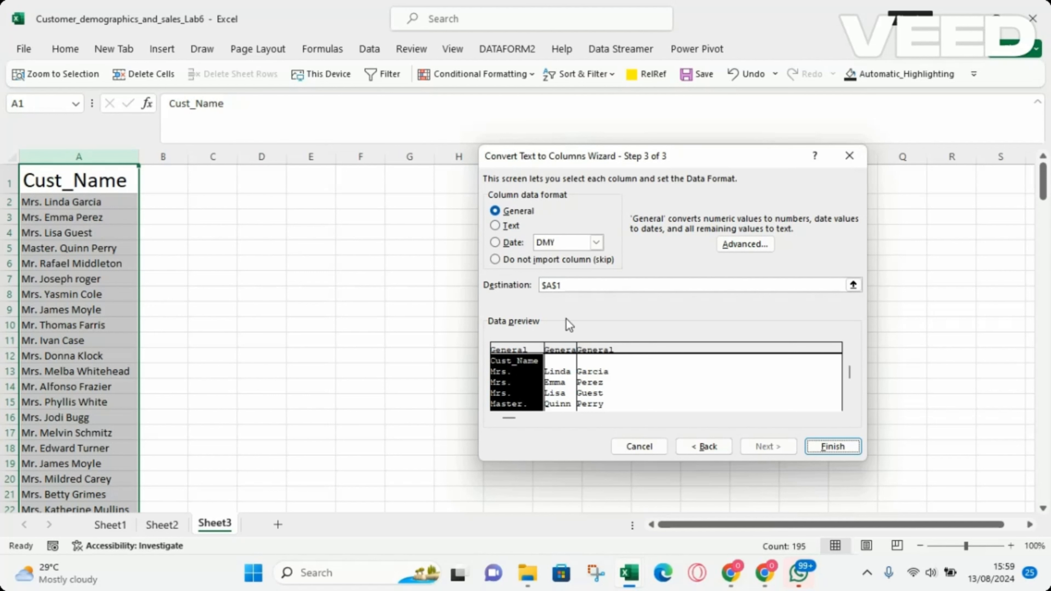
# Set the data format of all three split columns to Text and finish the conversion with destination $A$1
pyautogui.click(557, 354)
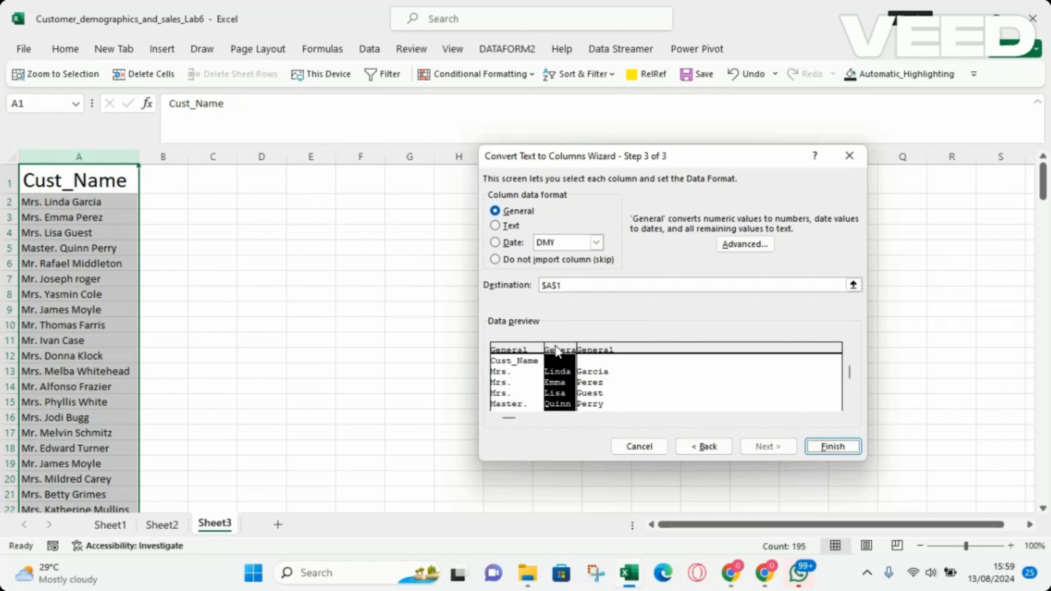
pyautogui.click(594, 350)
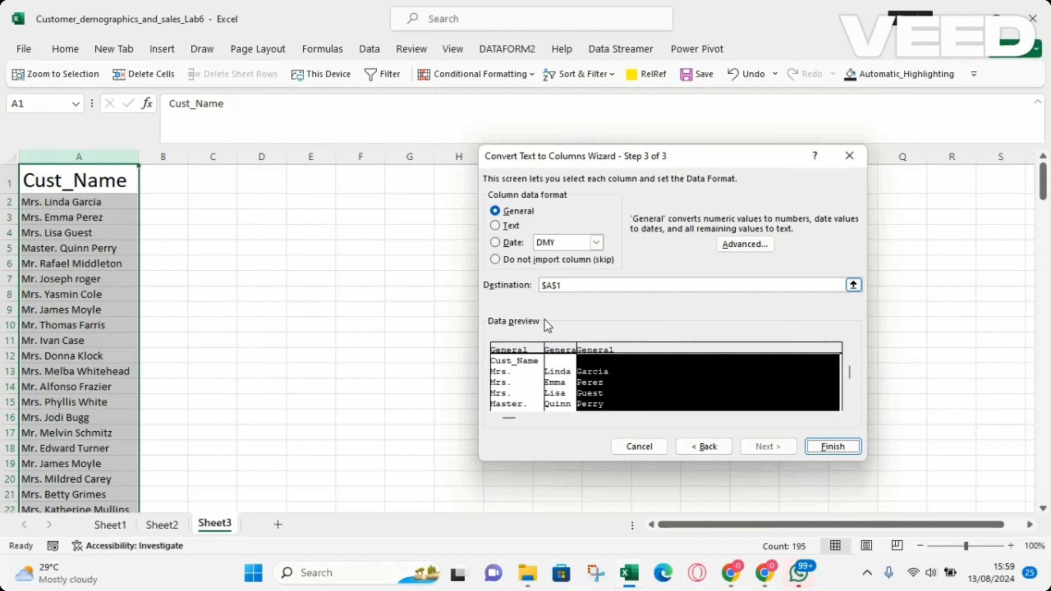
pyautogui.click(496, 226)
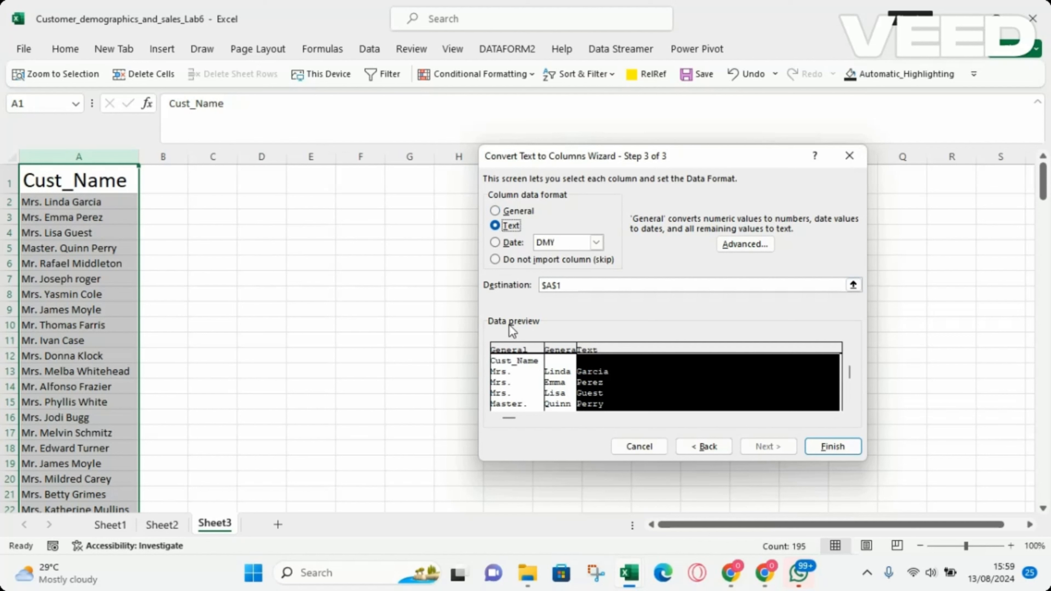
pyautogui.click(553, 349)
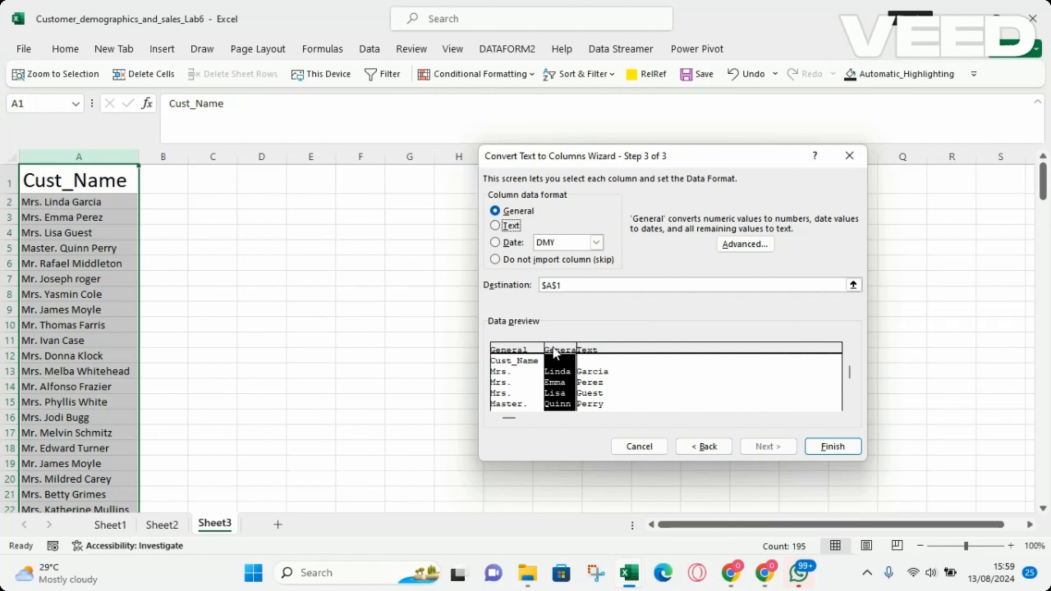
pyautogui.click(496, 225)
pyautogui.click(508, 356)
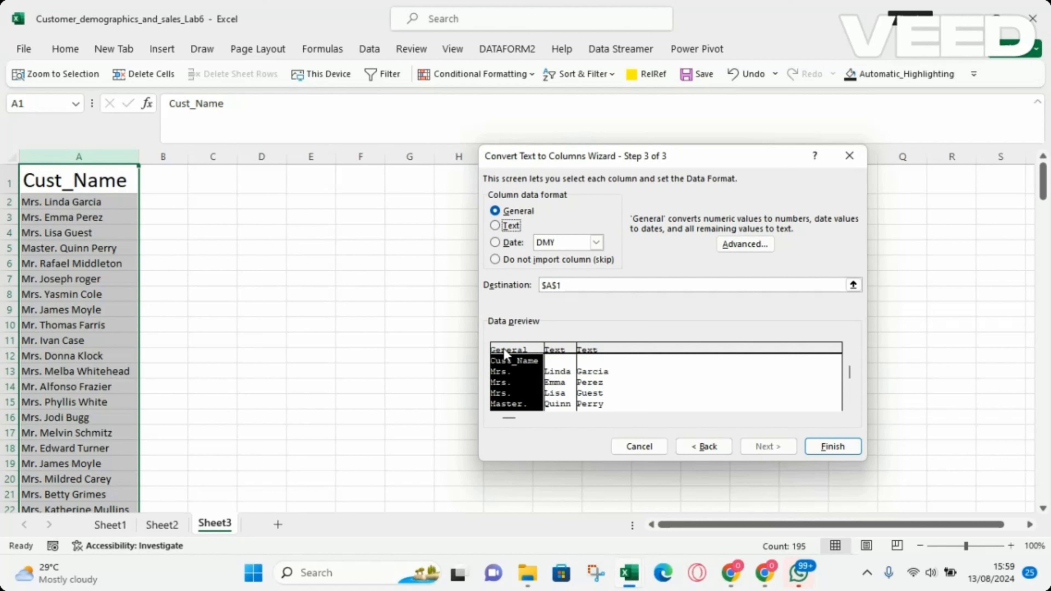
pyautogui.click(495, 227)
pyautogui.click(837, 448)
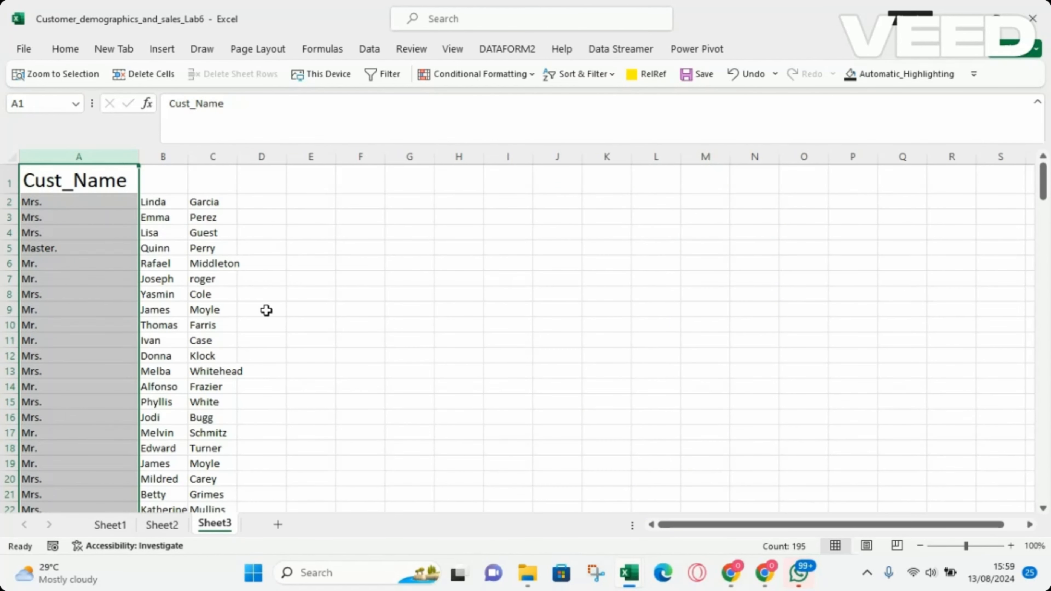
pyautogui.click(264, 309)
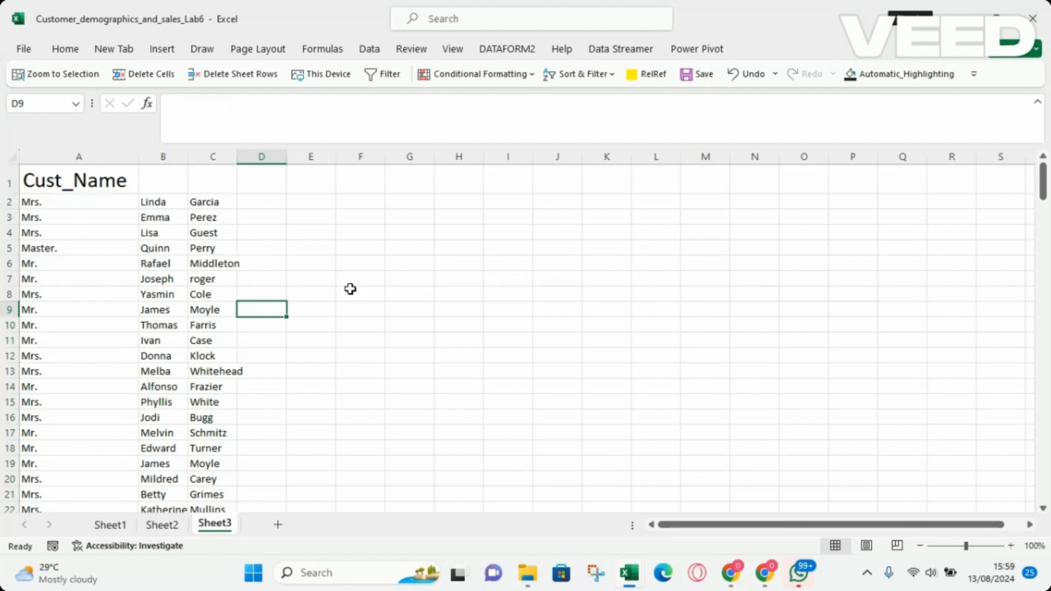
# Enter the headers "first name" in B1 and "last name" in C1, and replace the A1 header with "title"
pyautogui.click(164, 187)
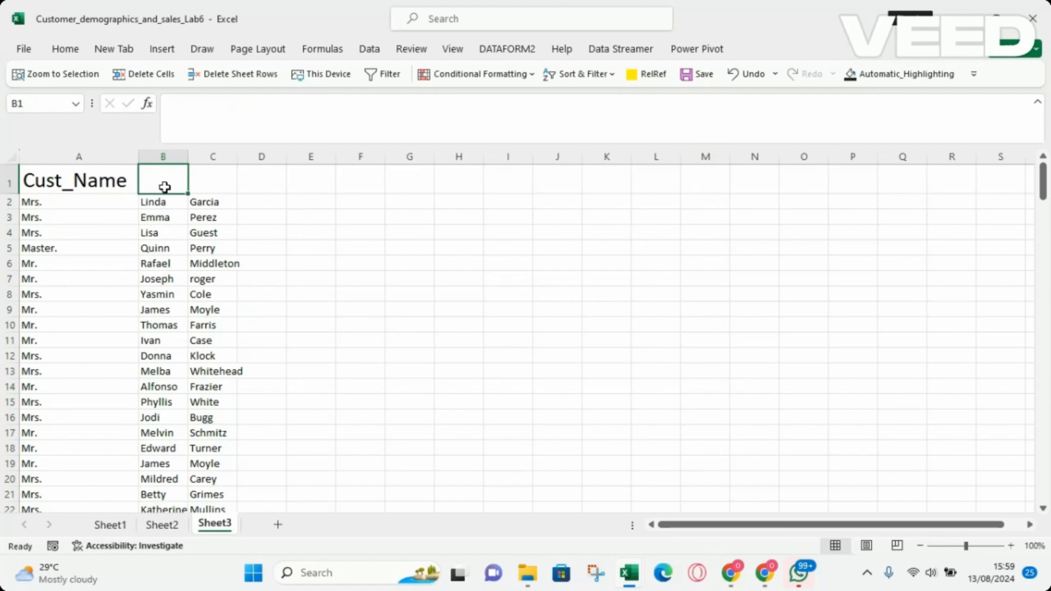
pyautogui.write('firs')
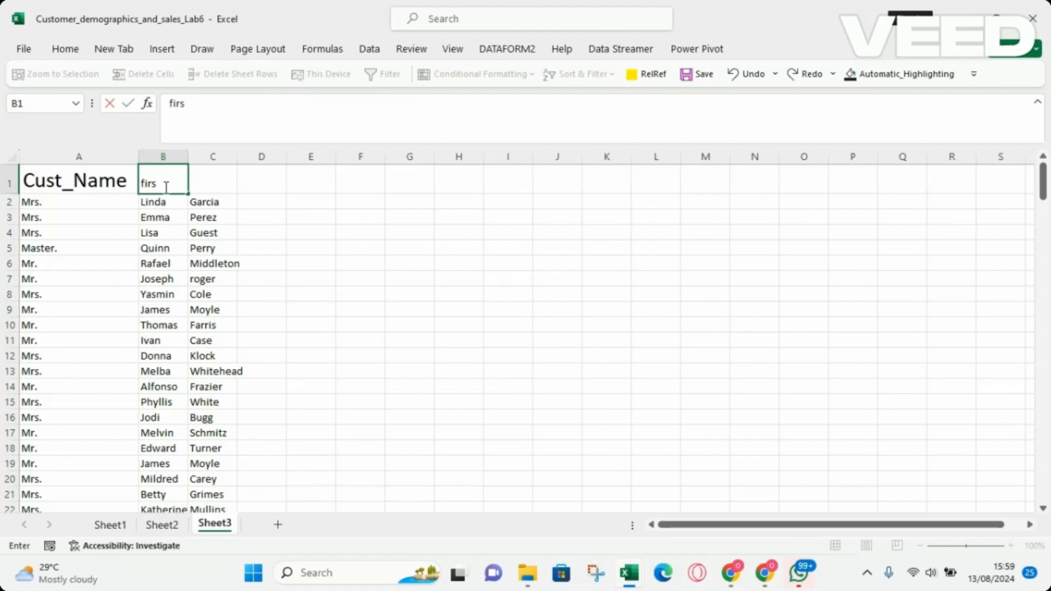
pyautogui.write('t name')
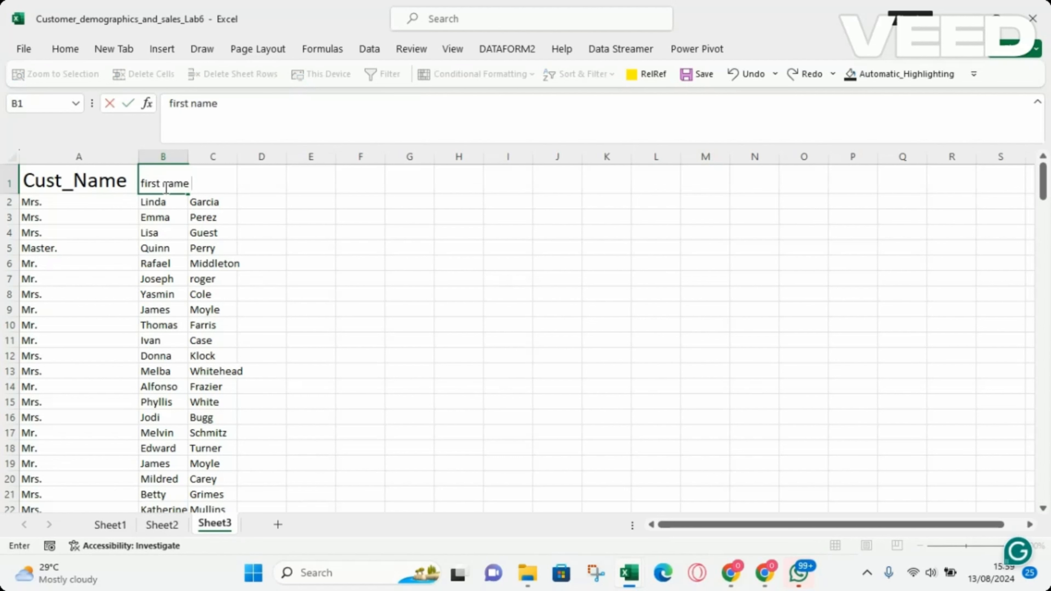
pyautogui.press('Tab')
pyautogui.write('last name')
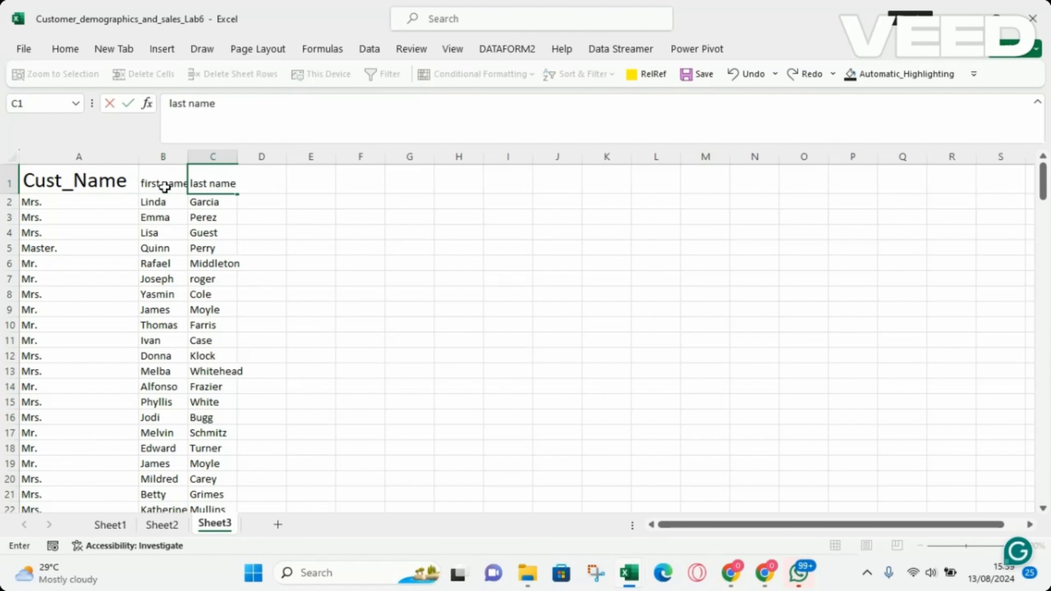
pyautogui.click(70, 183)
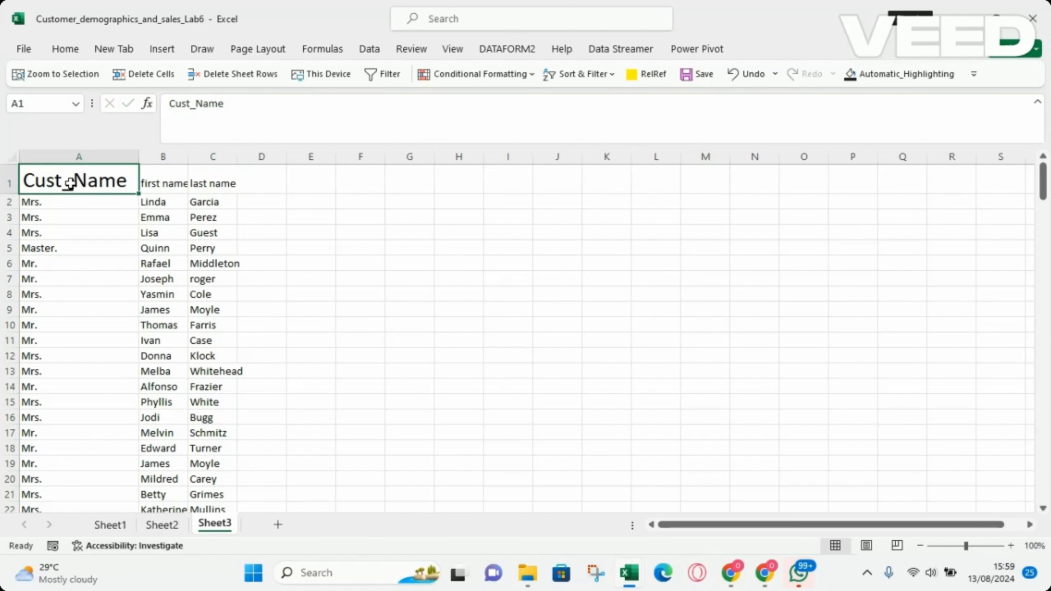
pyautogui.write('title')
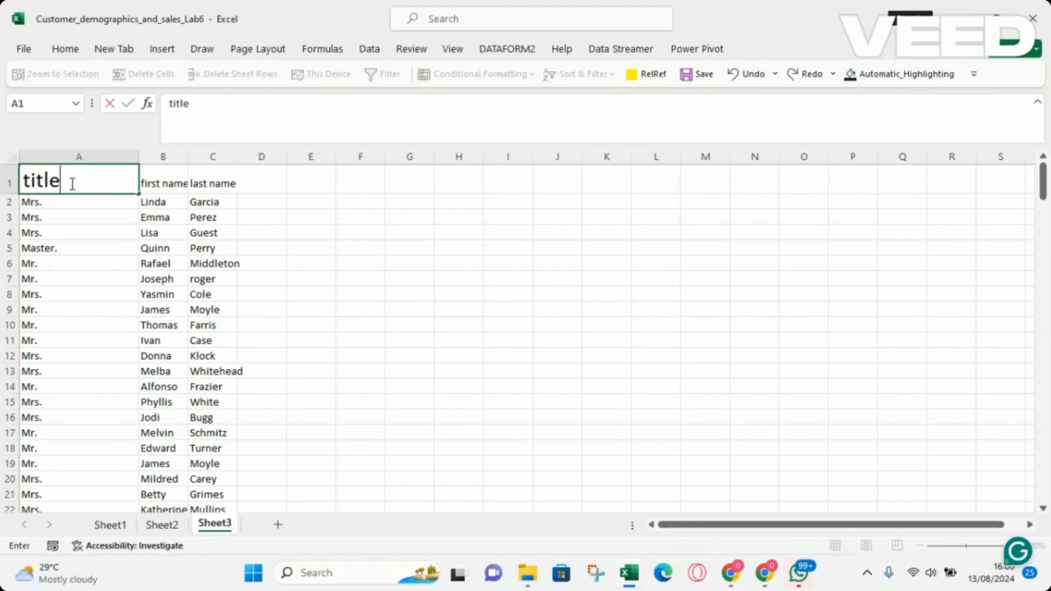
pyautogui.press('Return')
# Set the font size of the header cells A1:C1 to 16
pyautogui.moveTo(66, 179); pyautogui.dragTo(207, 178)
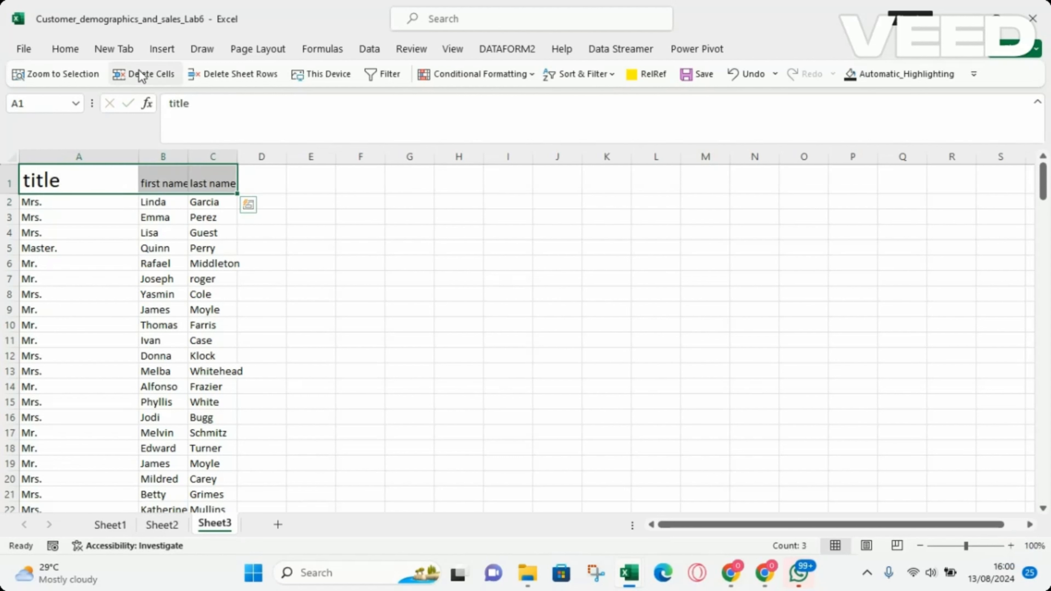
pyautogui.click(66, 50)
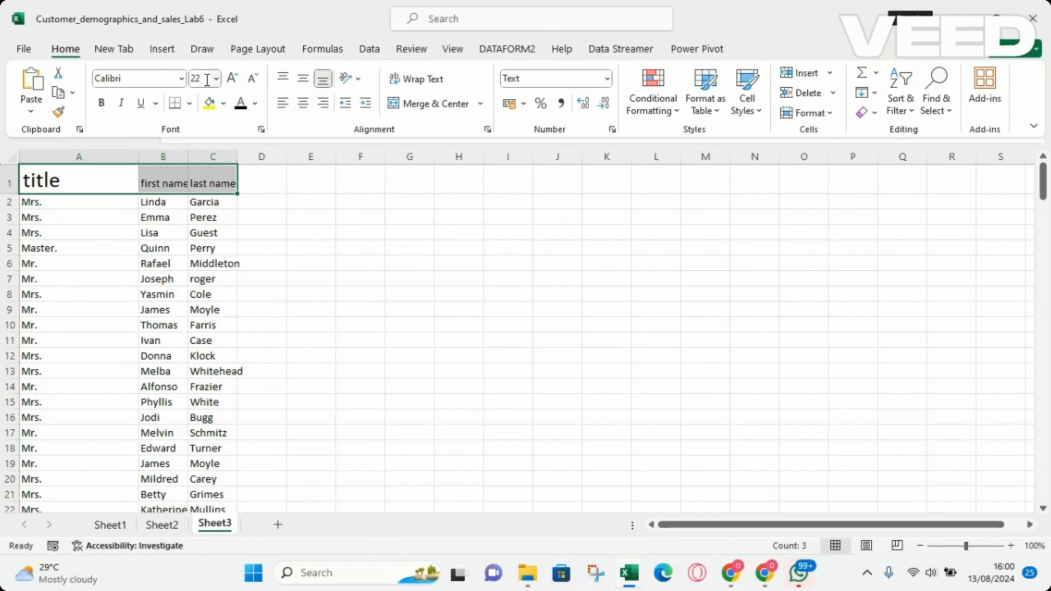
pyautogui.click(216, 78)
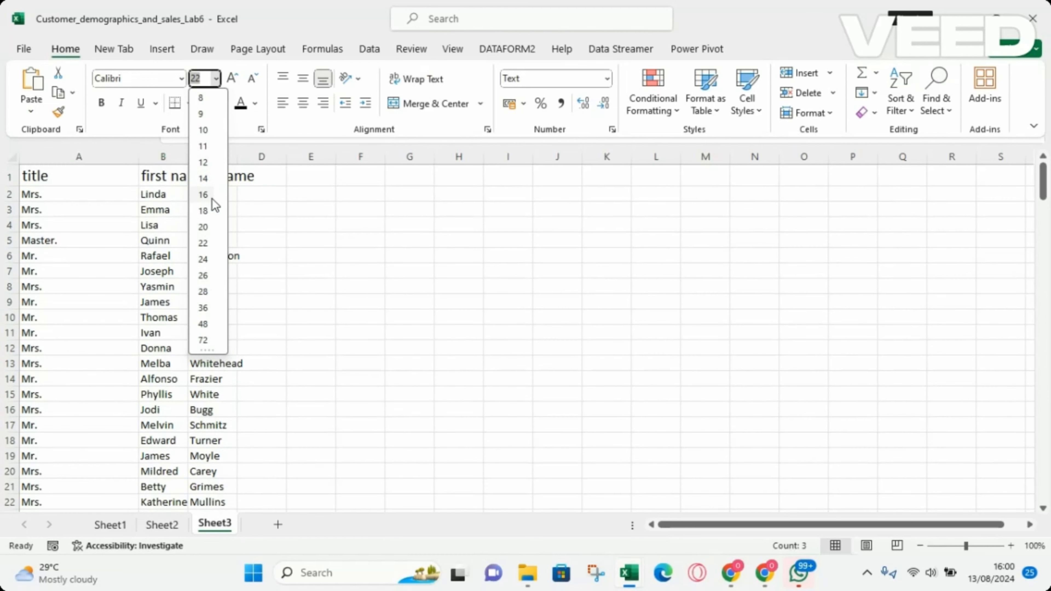
pyautogui.click(213, 200)
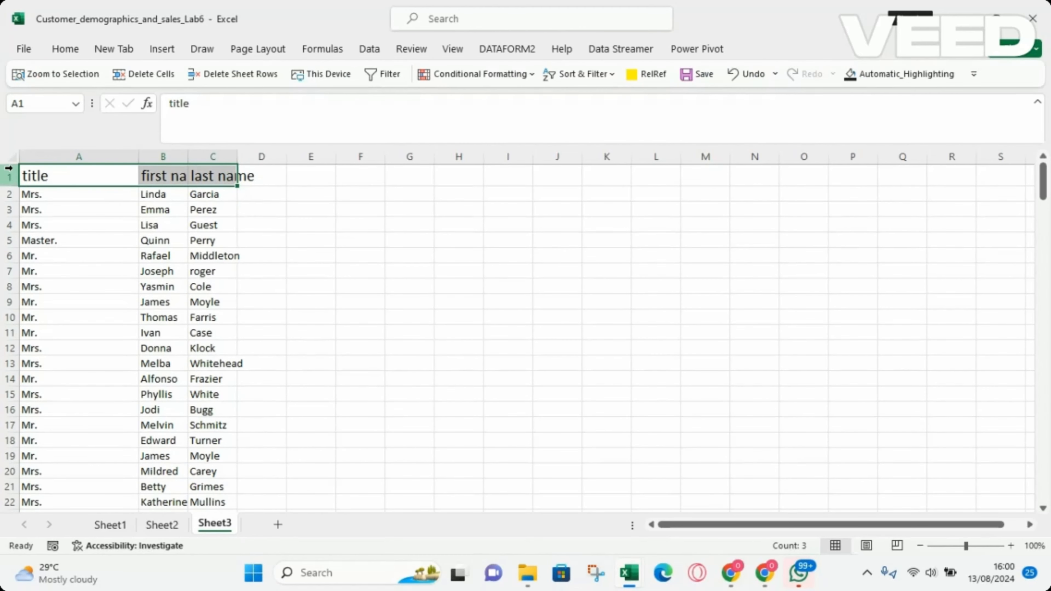
# AutoFit the width of all columns on the sheet to their contents
pyautogui.click(11, 159)
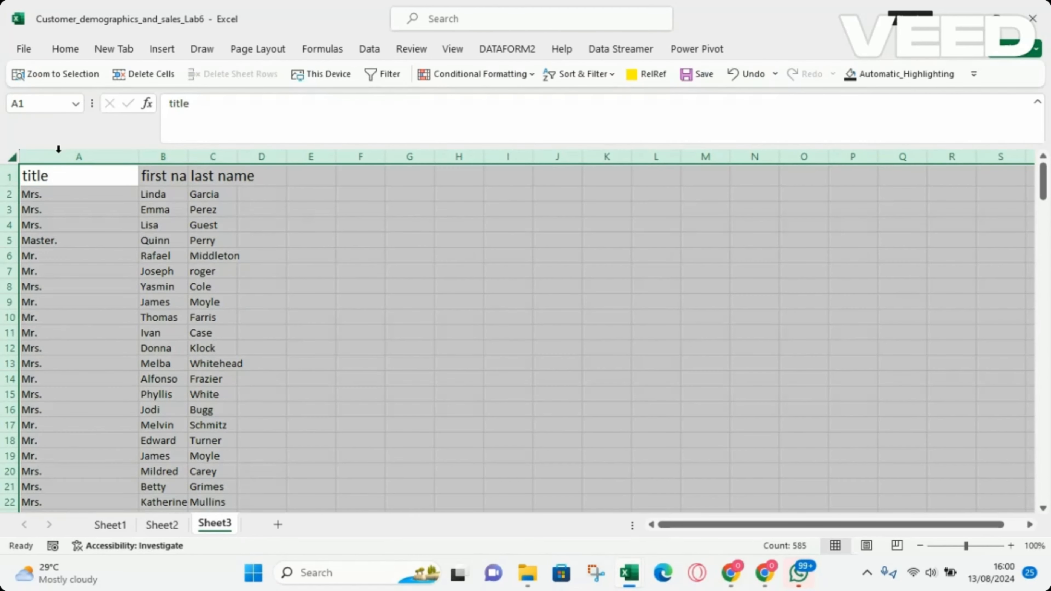
pyautogui.doubleClick(139, 157)
pyautogui.click(491, 240)
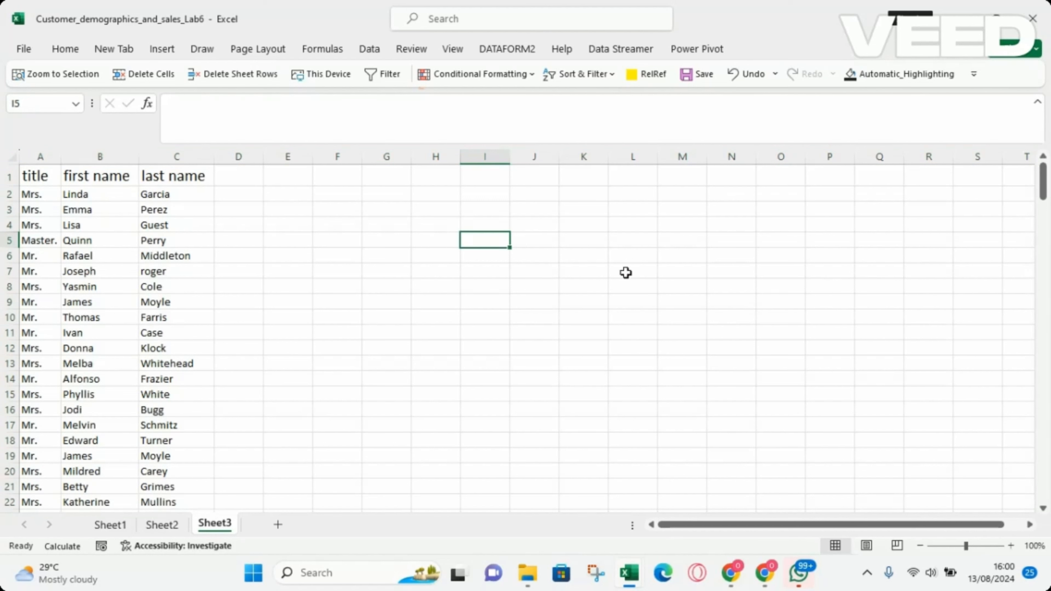